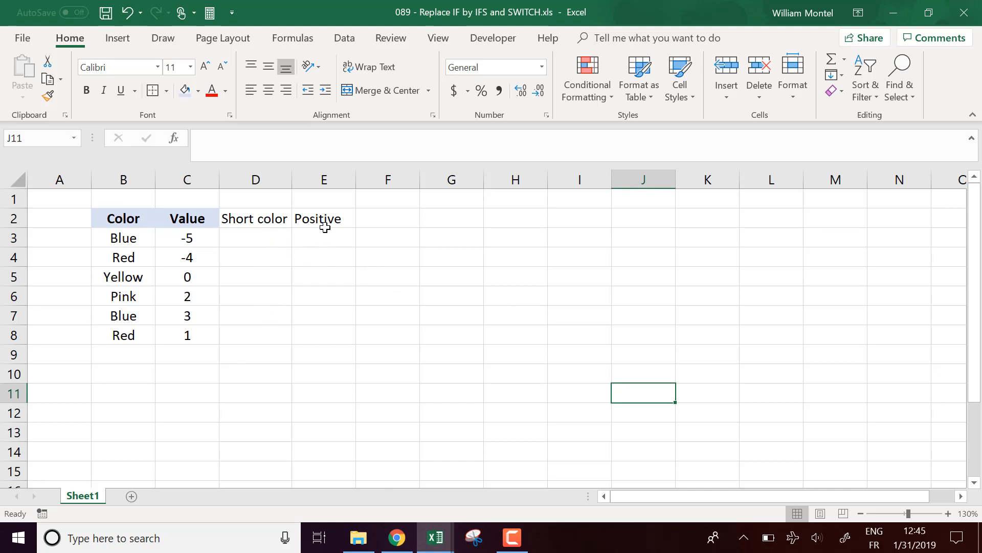
drag(328, 238, 325, 222)
click(337, 241)
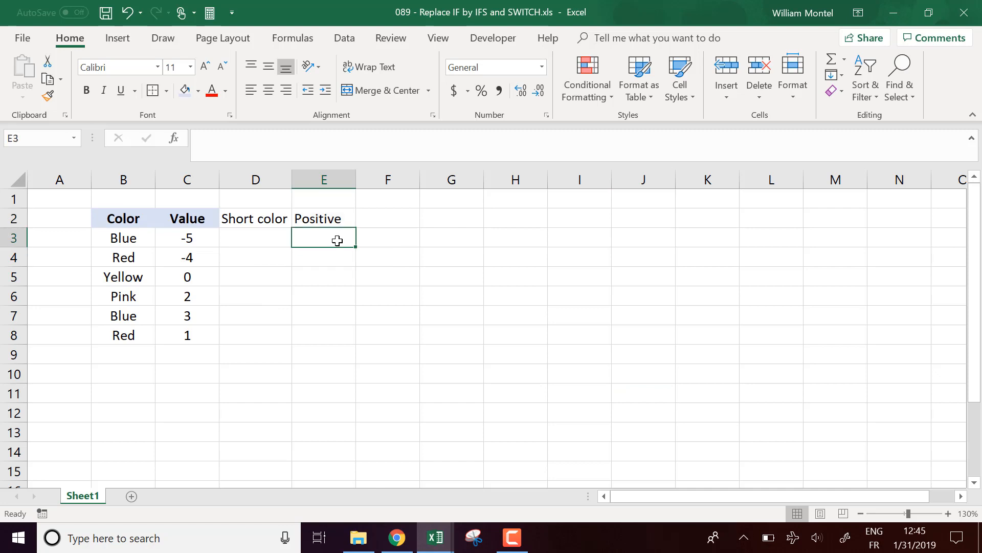
text(=)
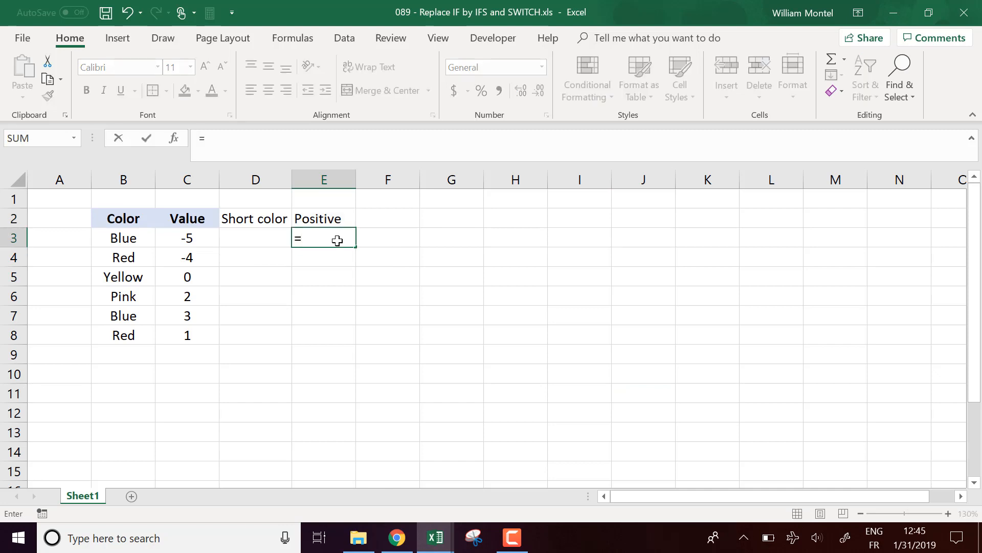
text(if()
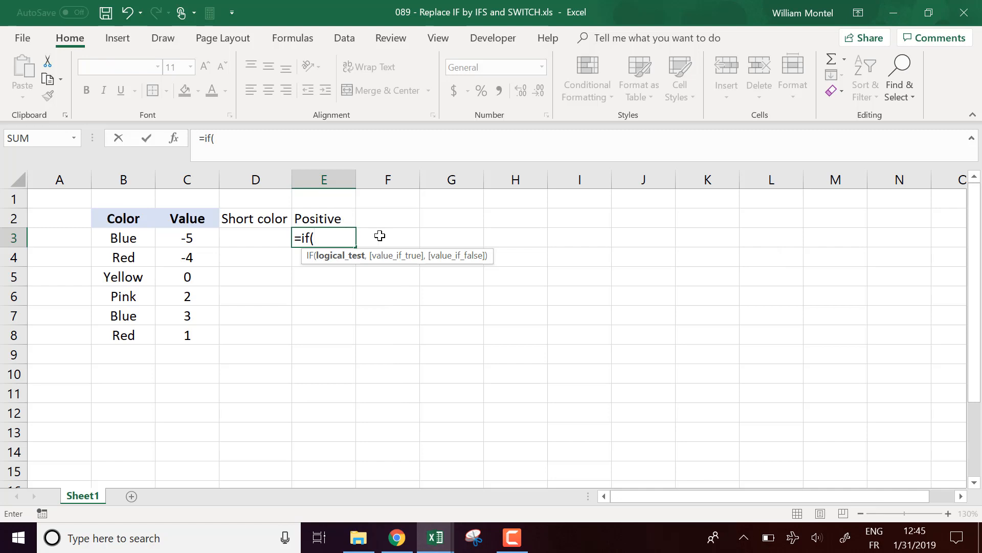
text(if()
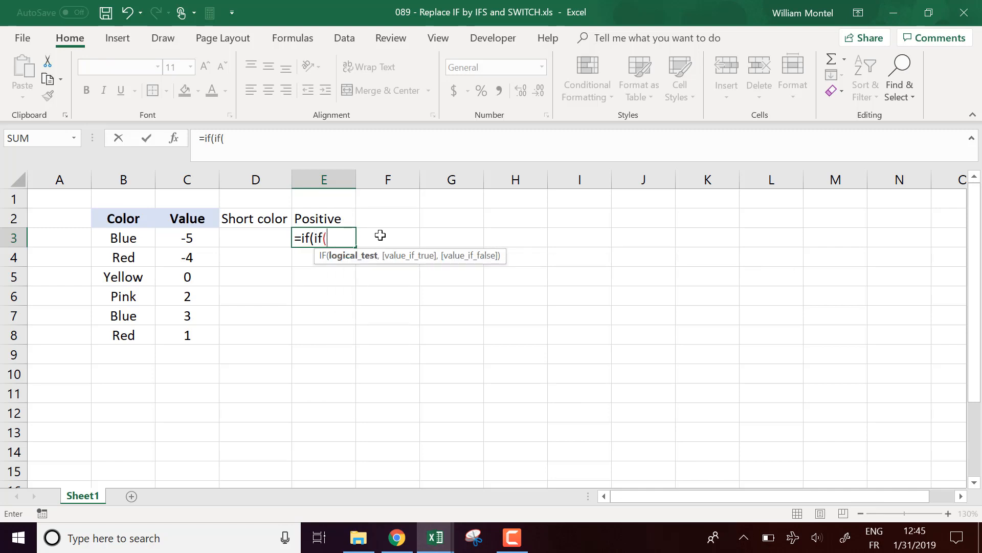
key(Escape)
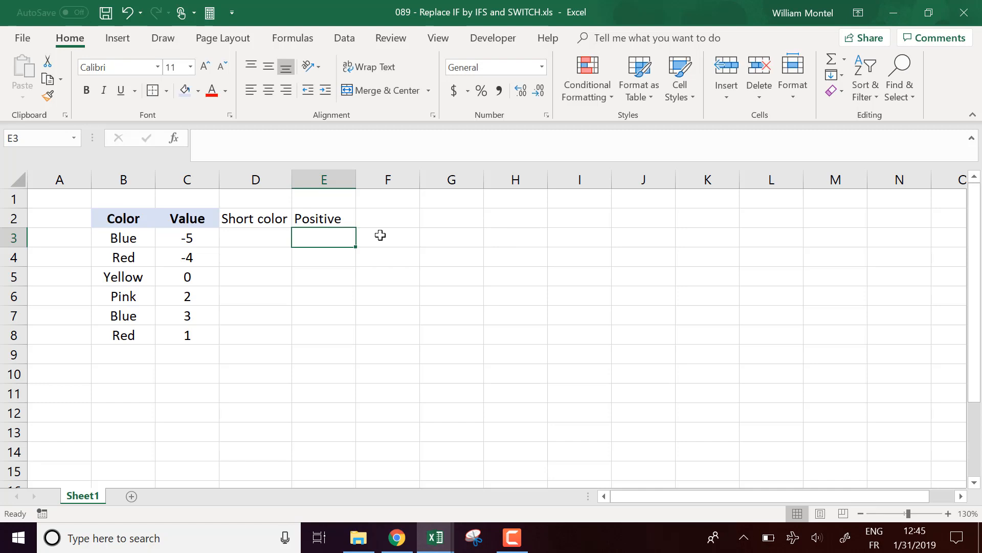
click(423, 238)
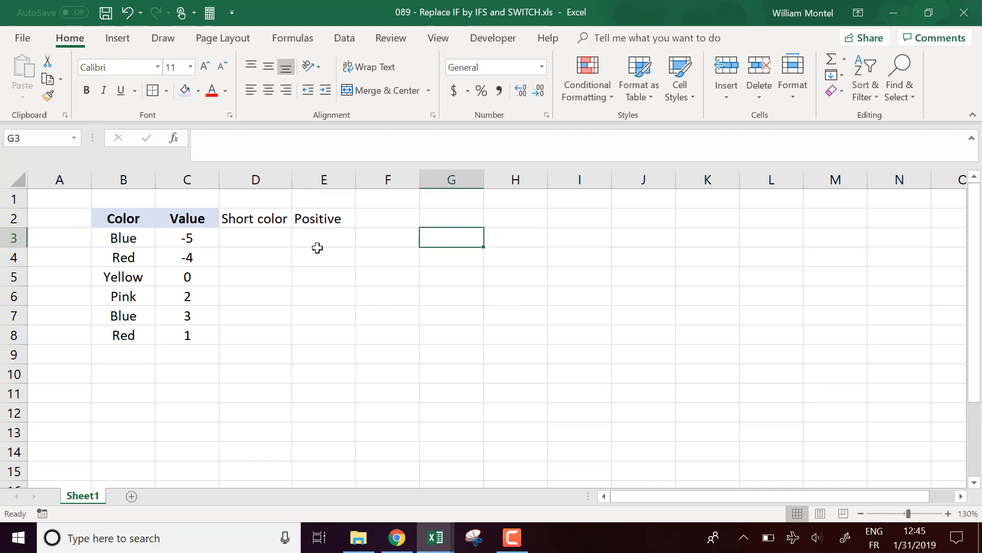
Center the contents of columns D and E horizontally.
drag(261, 180, 323, 180)
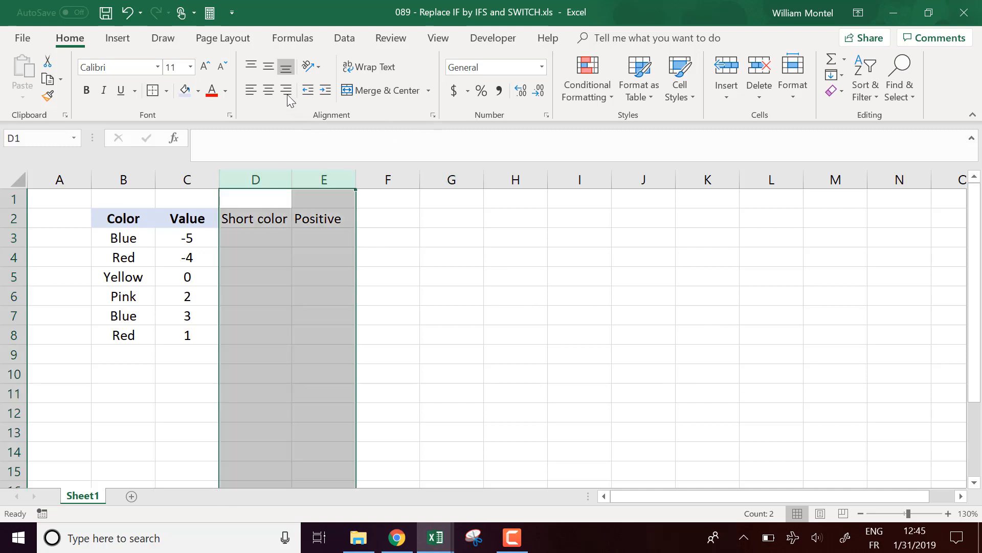
click(268, 91)
click(286, 333)
click(270, 233)
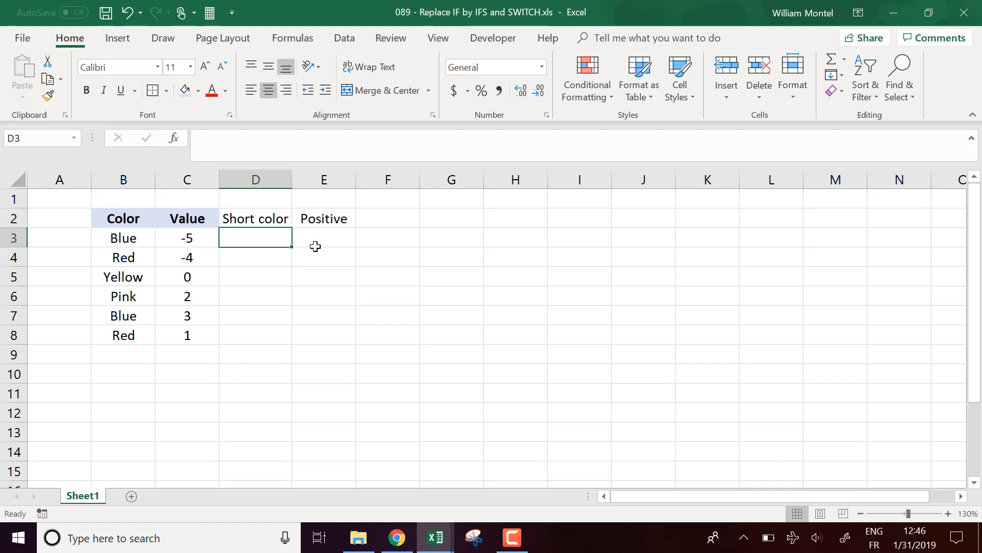
Change the header in D2 to "Short code".
drag(128, 237, 130, 334)
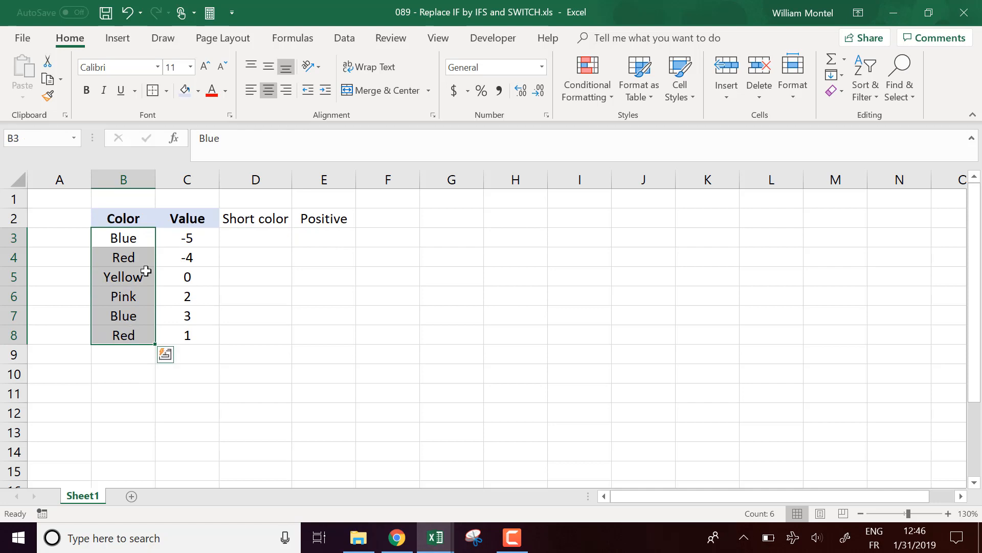
double_click(282, 219)
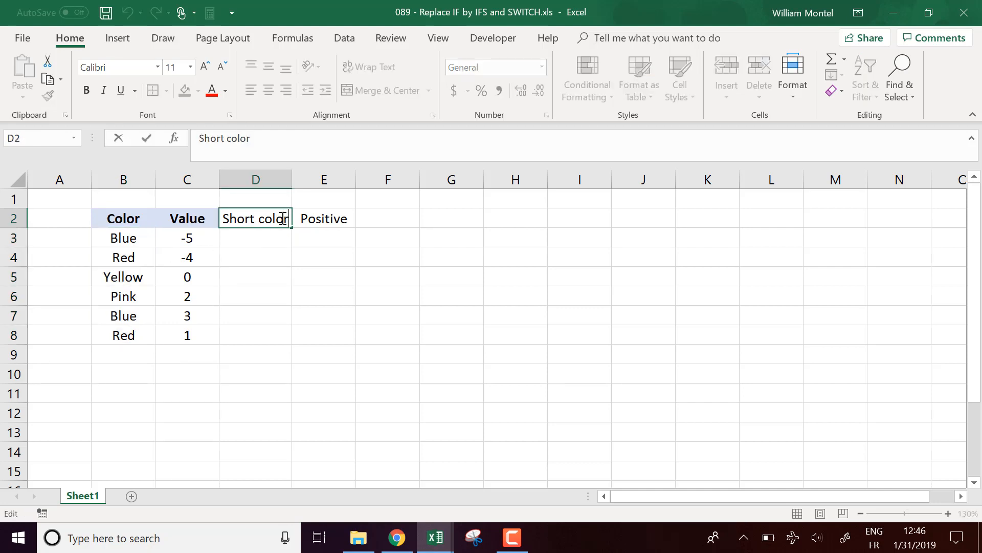
key(BackSpace)
key(BackSpace)
key(BackSpace)
text(de)
key(Return)
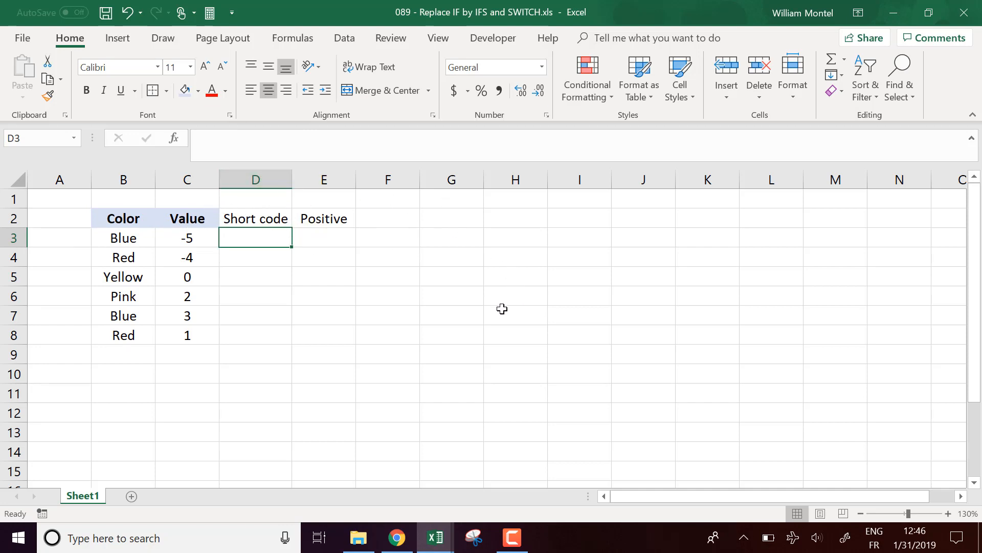
Start a SWITCH formula in D3 that evaluates B3 and returns "BL" for "Blue" and "RE" for "Red".
text(=switch()
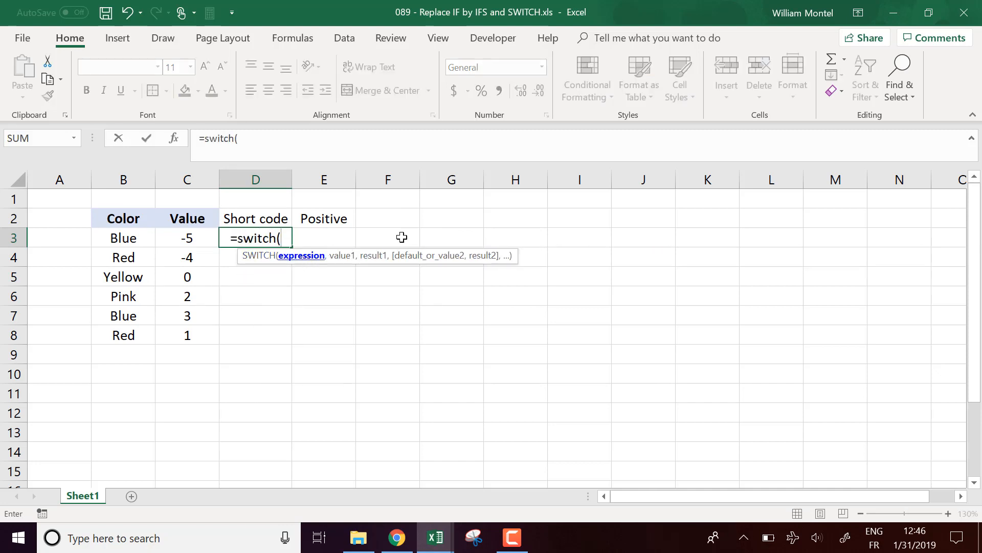
click(143, 238)
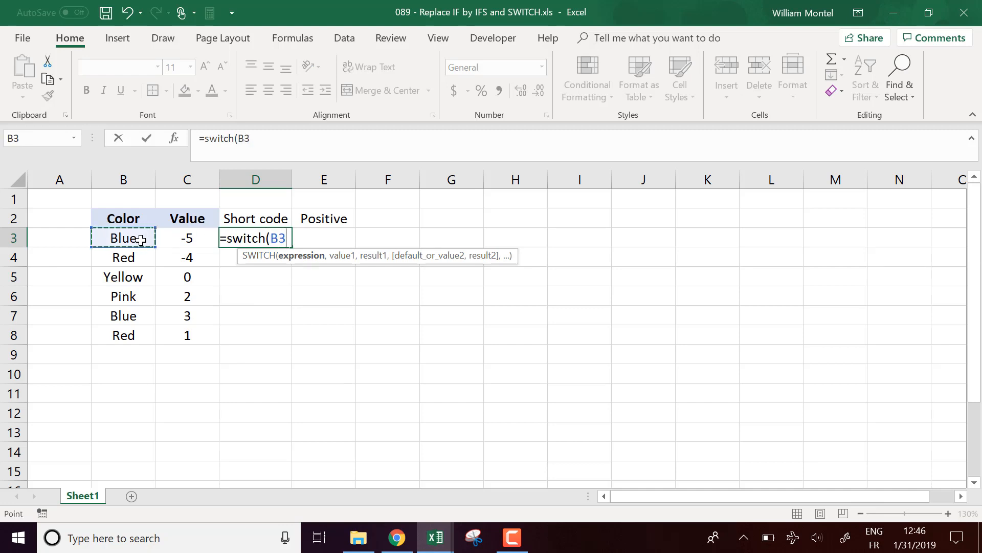
text(,)
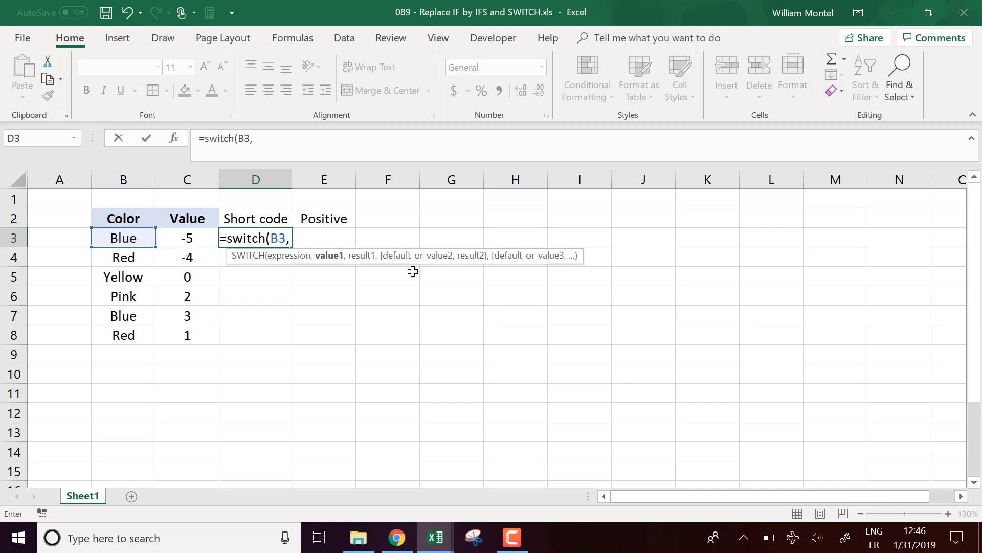
text("Blue)
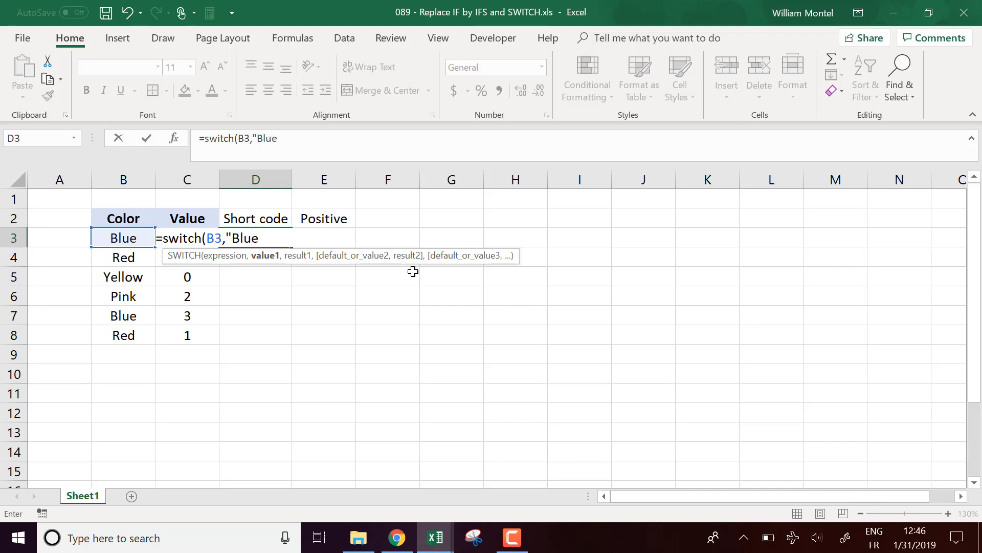
text(","BL)
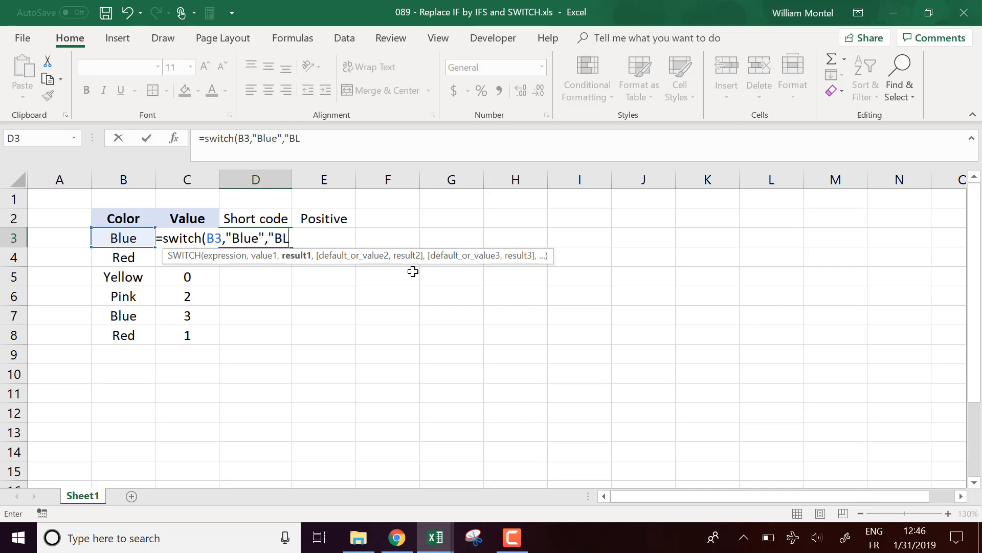
text(",)
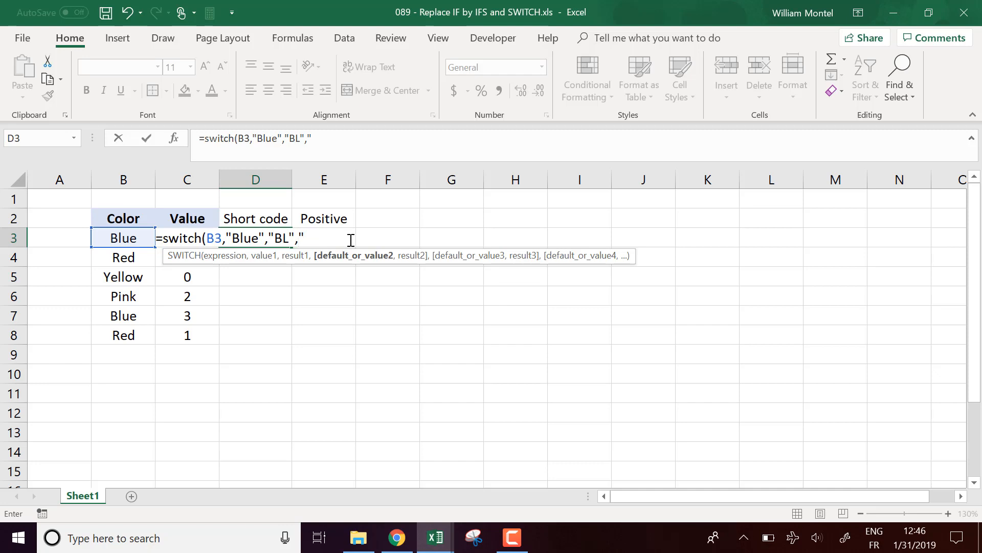
text(Red","RE)
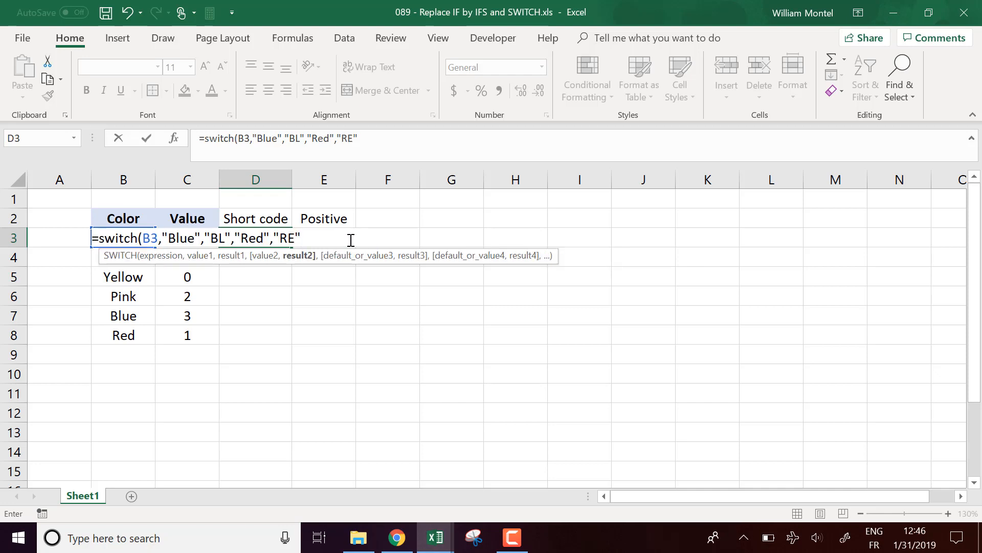
text(",)
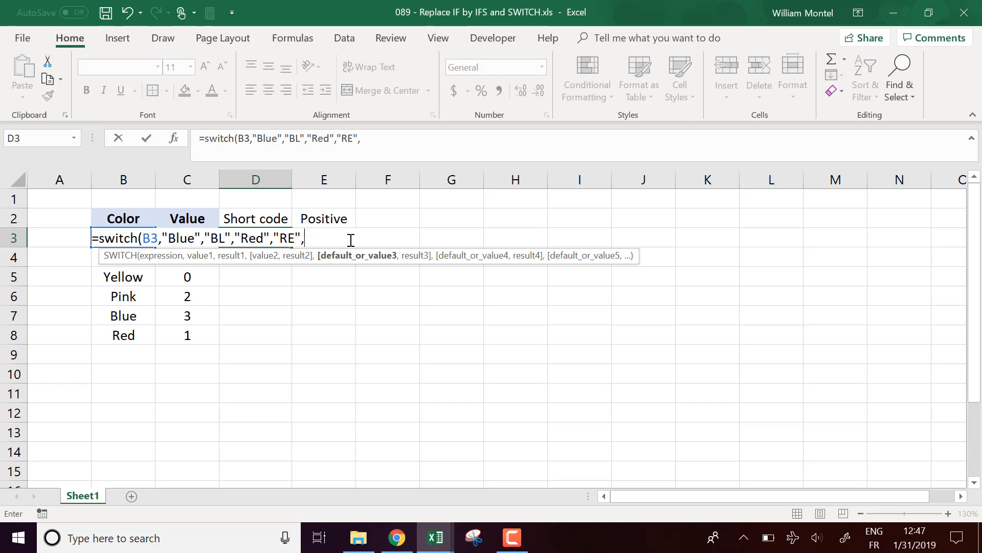
Extend the SWITCH formula in D3 with the value "Yellow" and the result "YE".
text(3y)
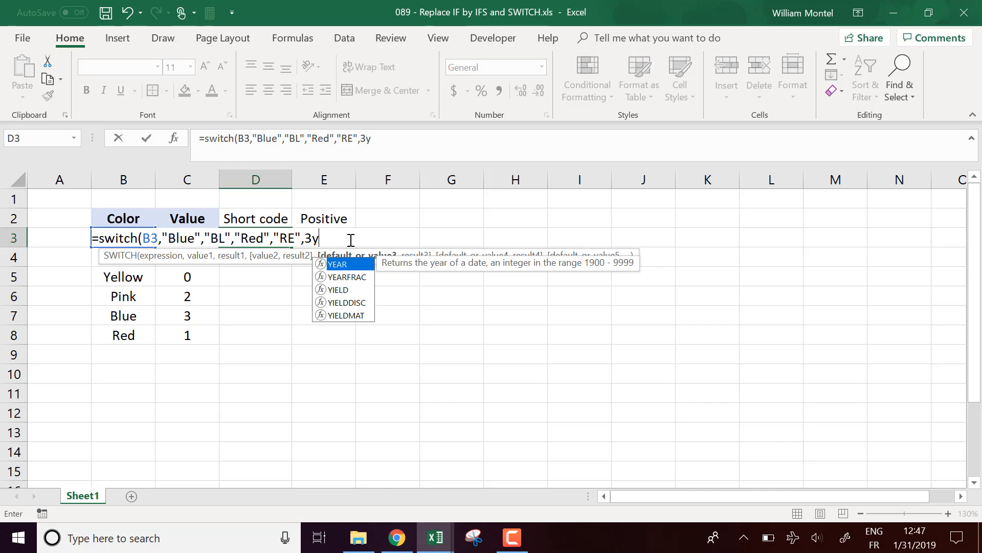
key(BackSpace)
key(BackSpace)
text(")
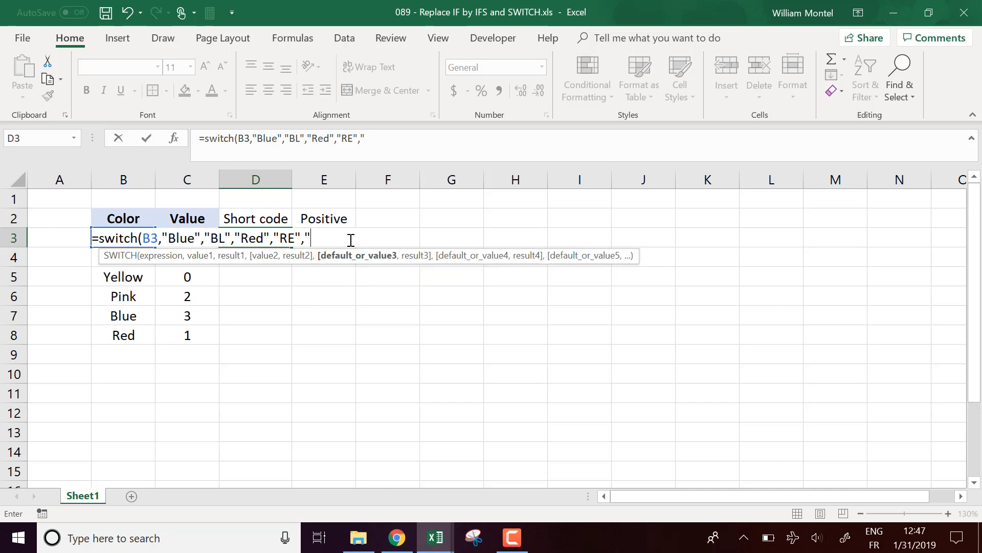
text(Yellow",3YE)
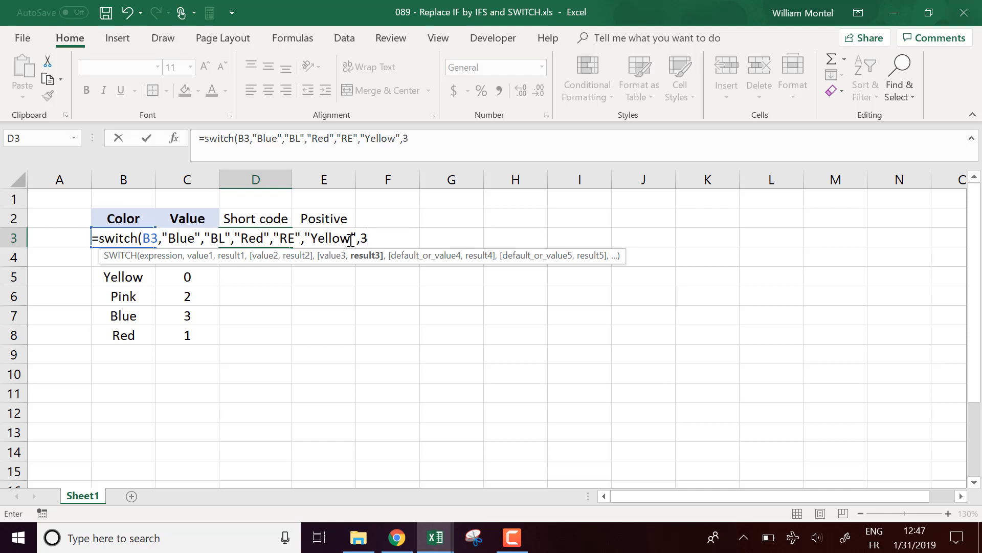
key(BackSpace)
key(BackSpace)
key(BackSpace)
text("YE",)
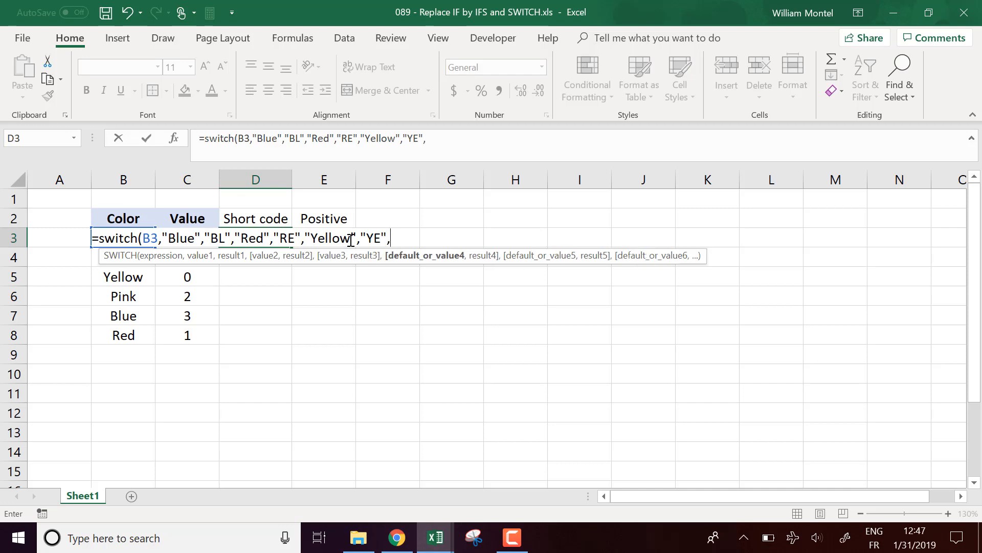
Complete the SWITCH formula in D3 with the default "Not found" and fill it down to D8.
text("Not found)
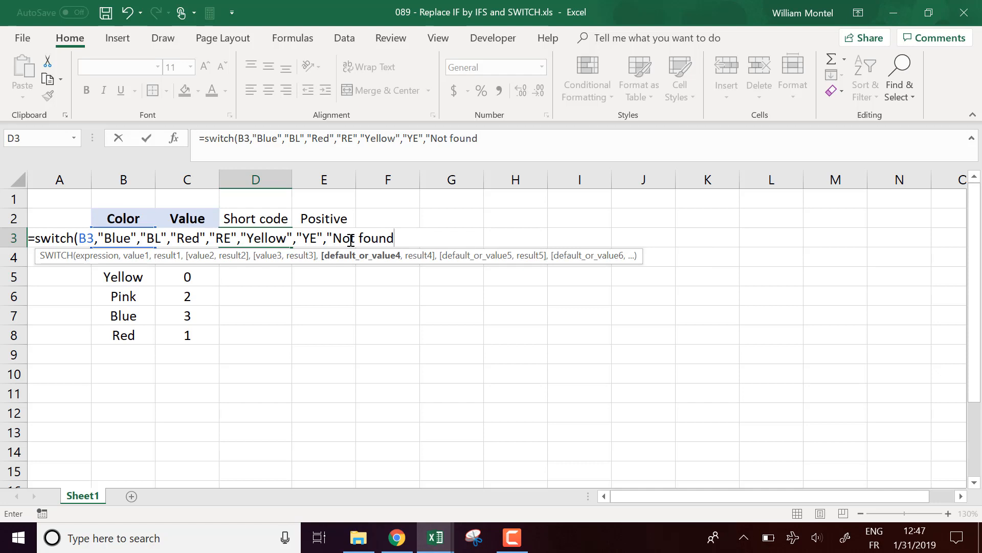
text("))
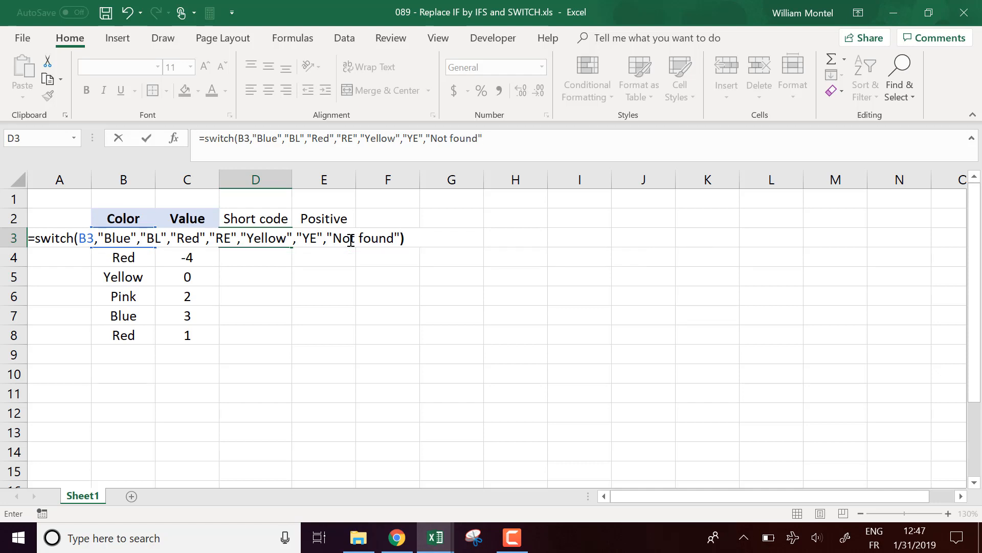
key(Return)
click(282, 240)
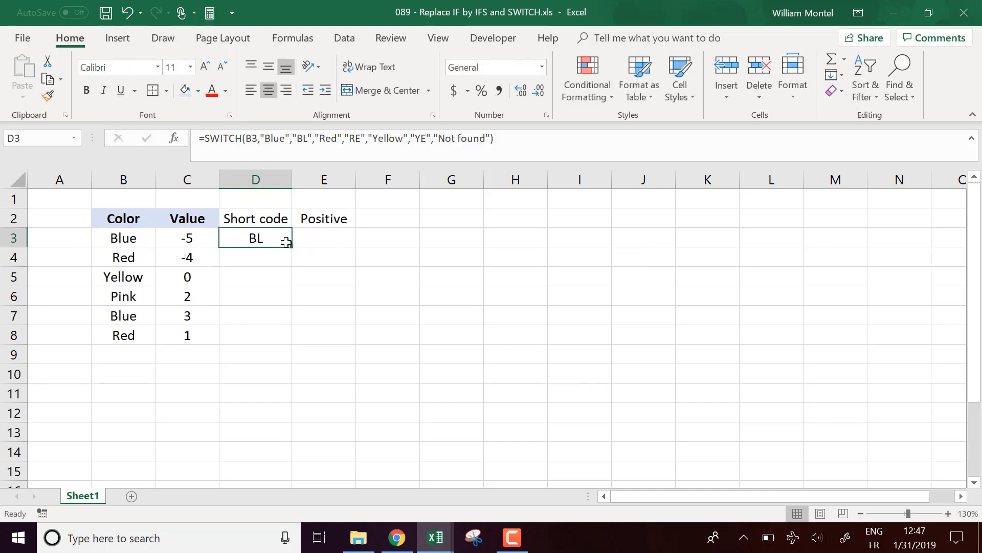
double_click(292, 247)
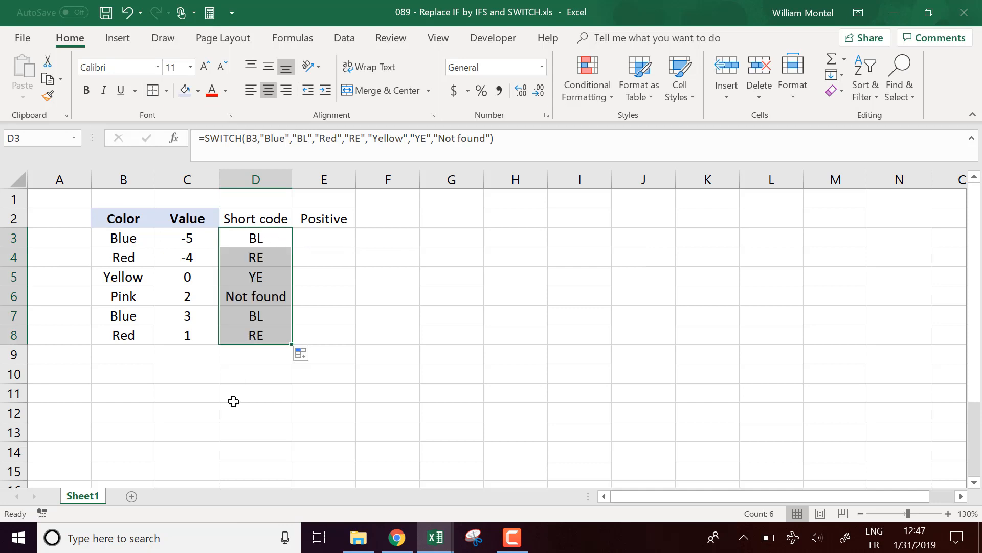
Examine the arguments of the SWITCH formulas in D3 and in D6, the Pink row.
click(283, 241)
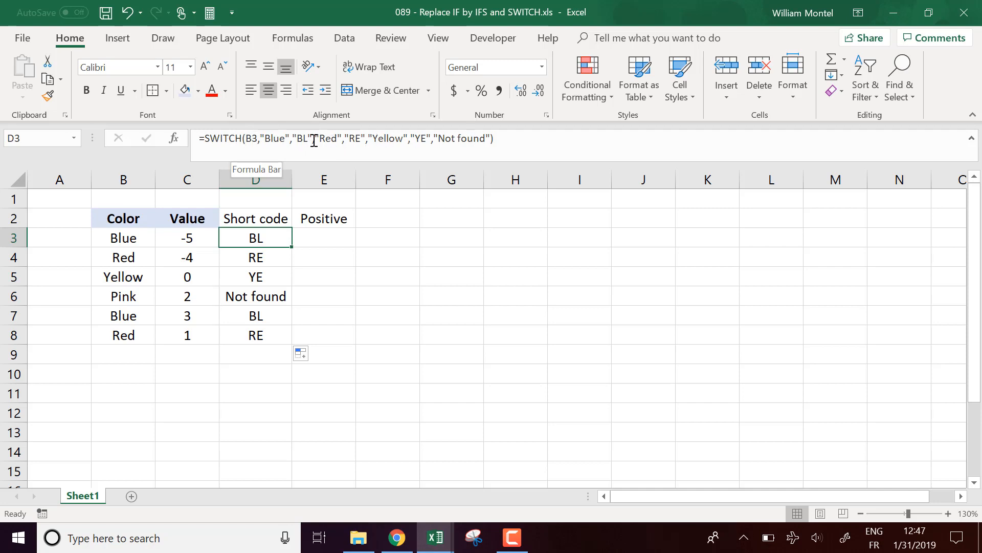
click(515, 144)
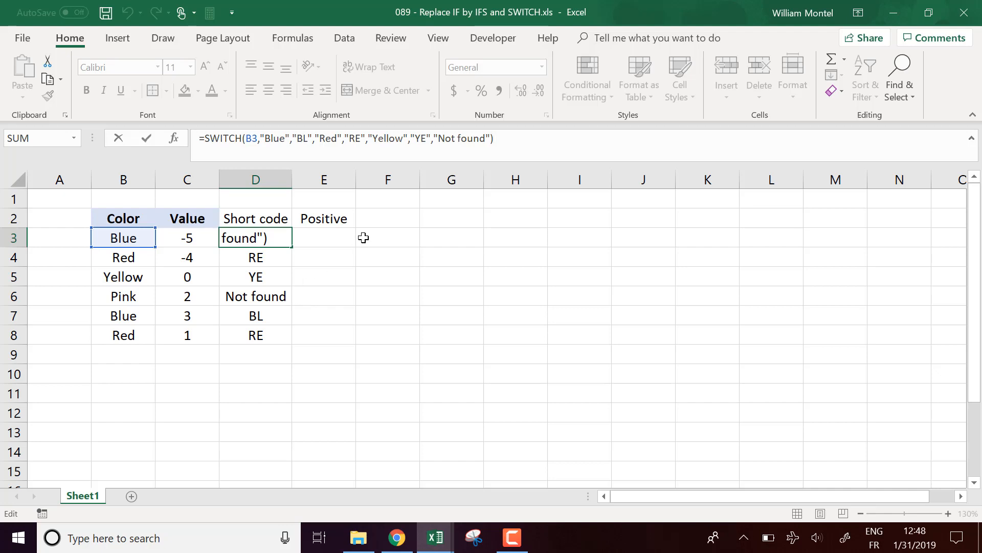
key(ctrl+Return)
click(281, 298)
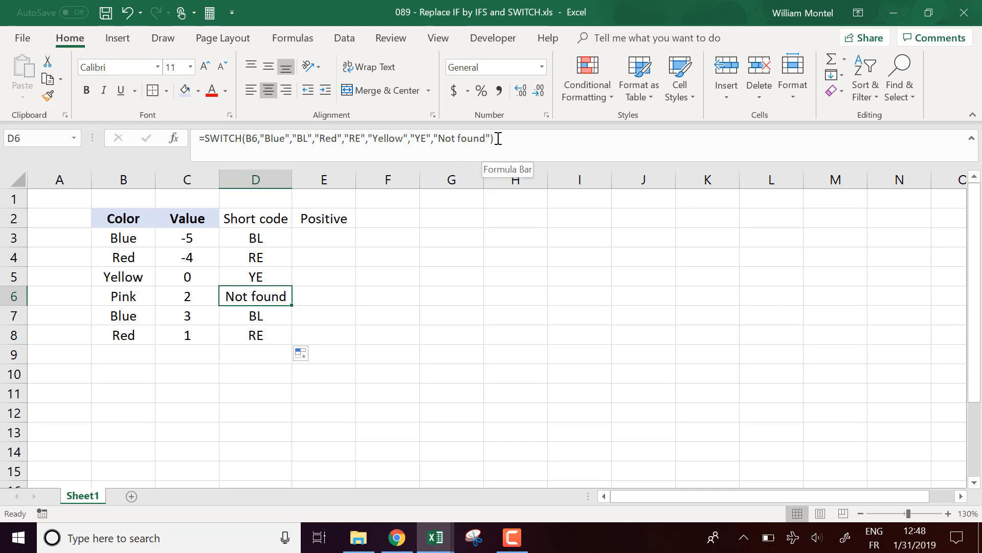
click(255, 139)
click(483, 139)
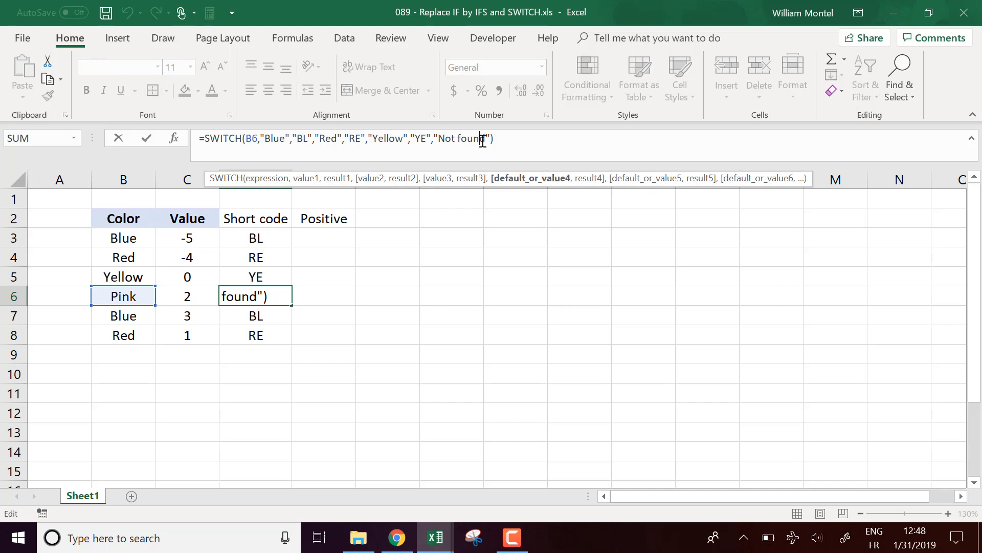
key(ctrl+Return)
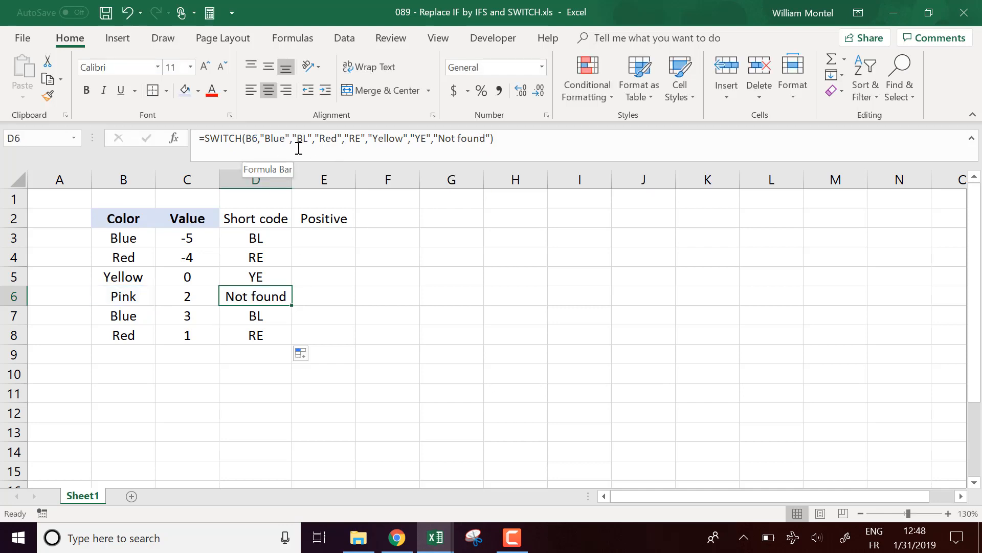
key(F2)
click(251, 141)
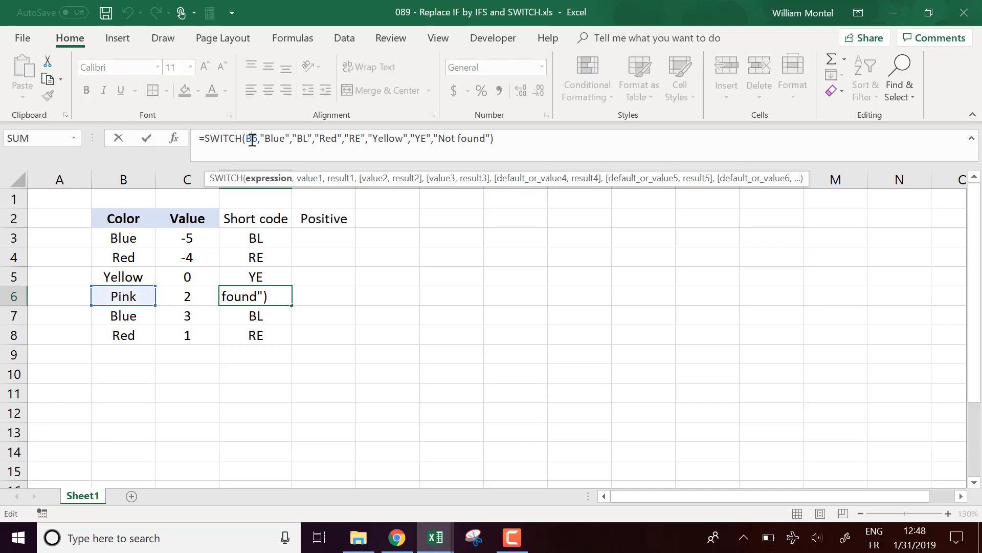
click(281, 142)
click(306, 140)
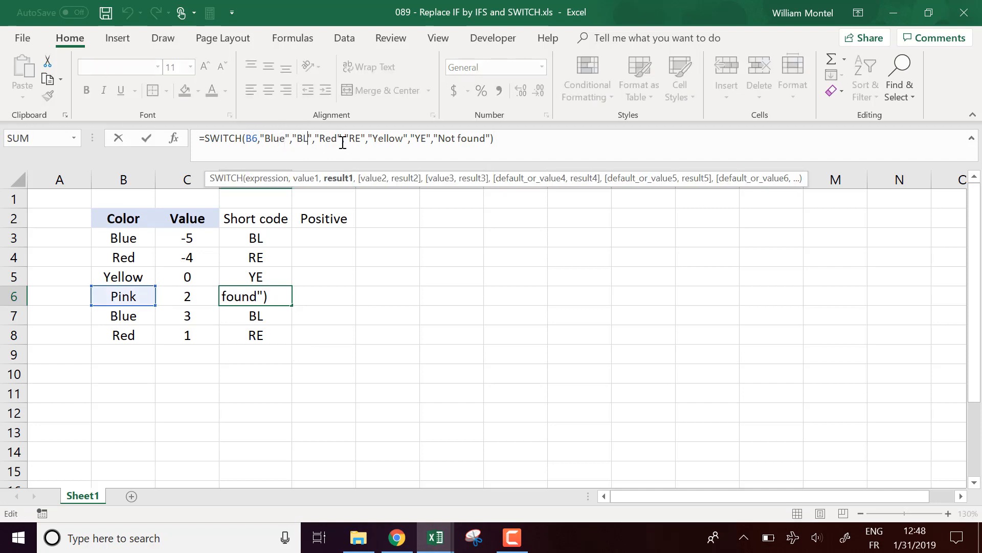
key(Escape)
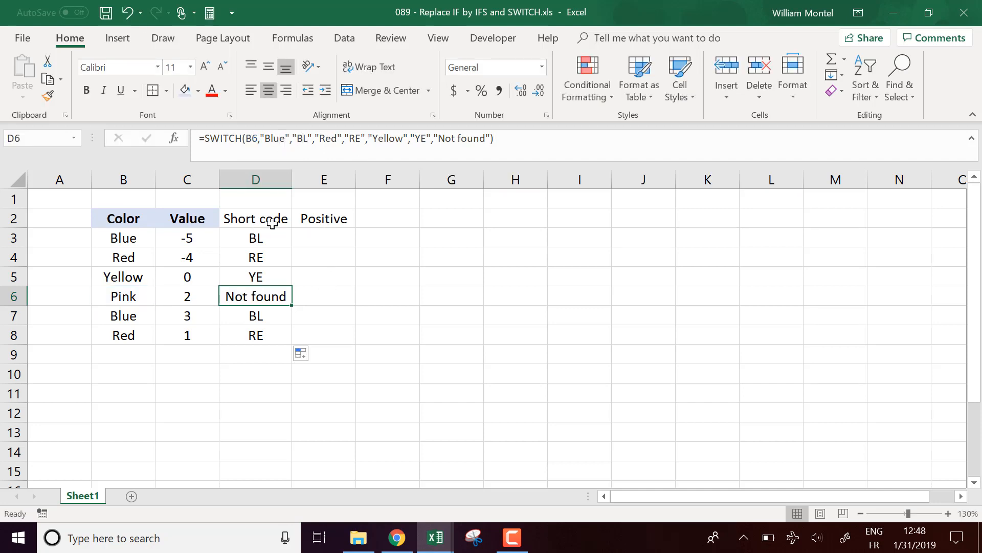
Start an IFS formula in E3 that returns "Positive" when C3>0.
click(339, 237)
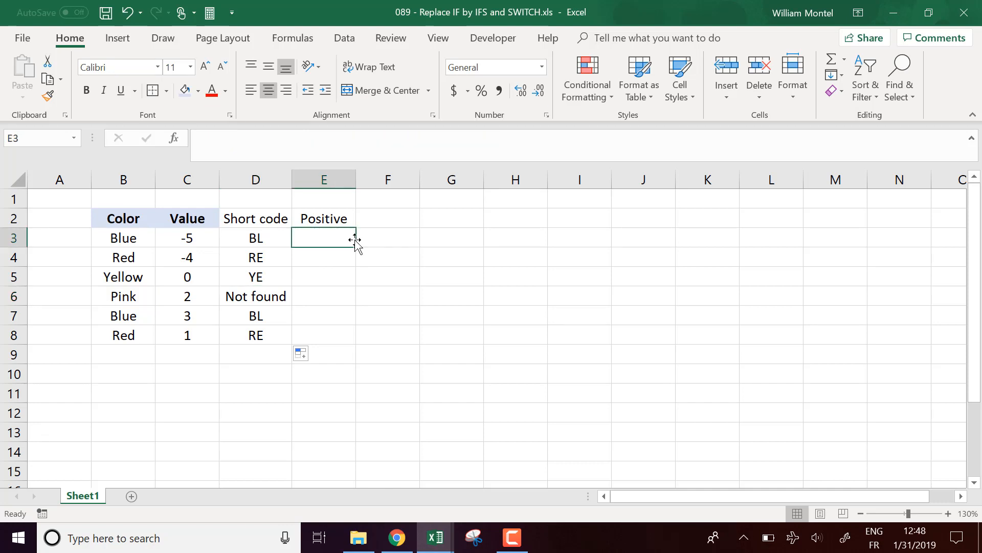
key(Left)
key(Right)
text(=ifs()
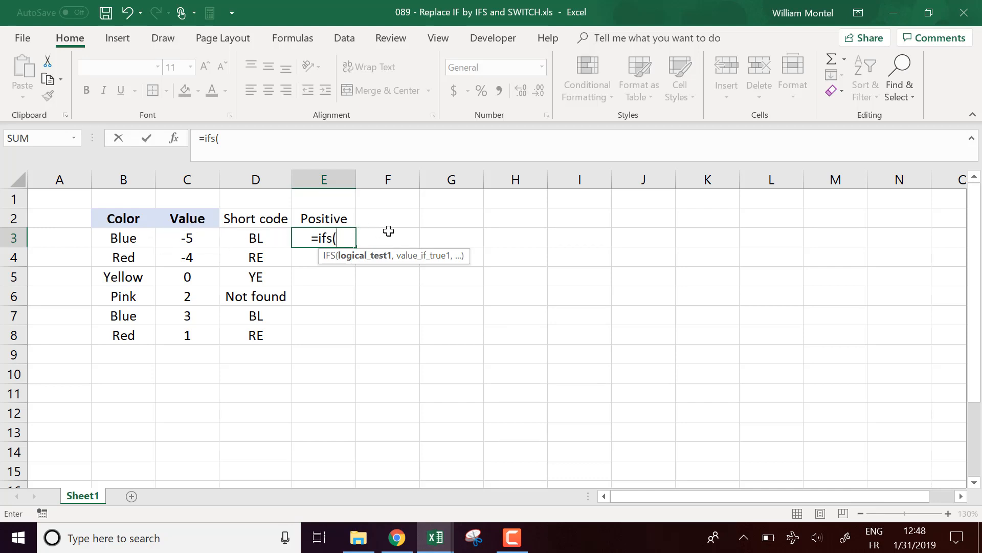
click(198, 237)
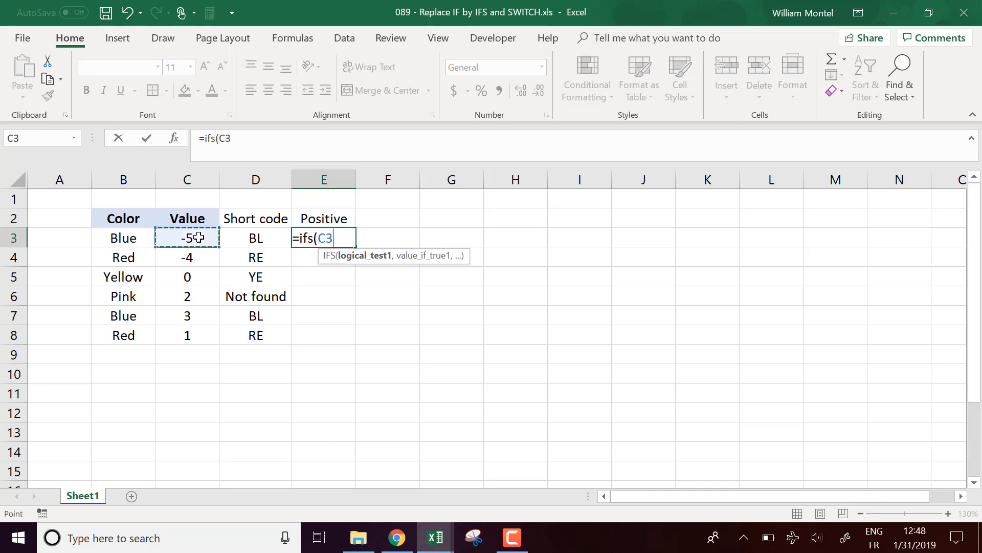
text(>)
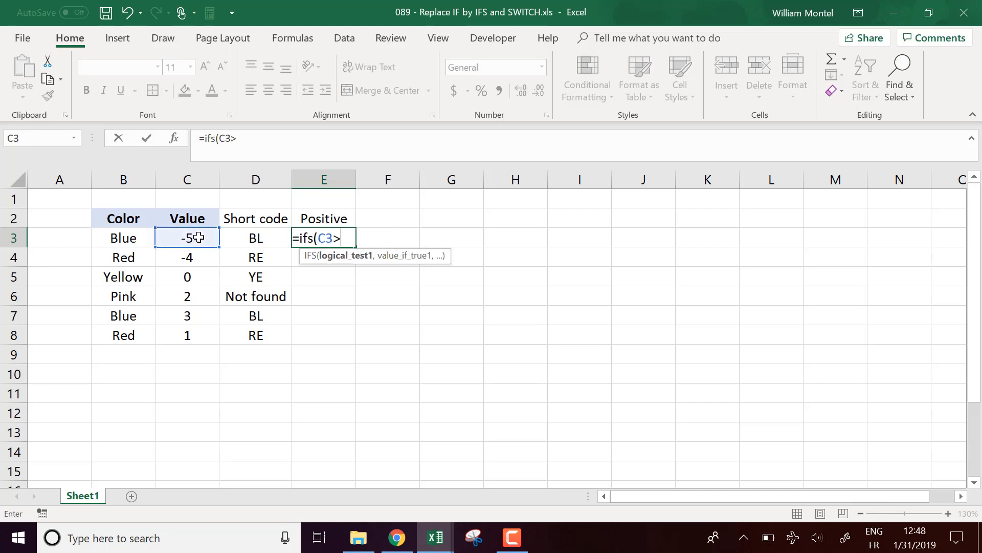
text(0,)
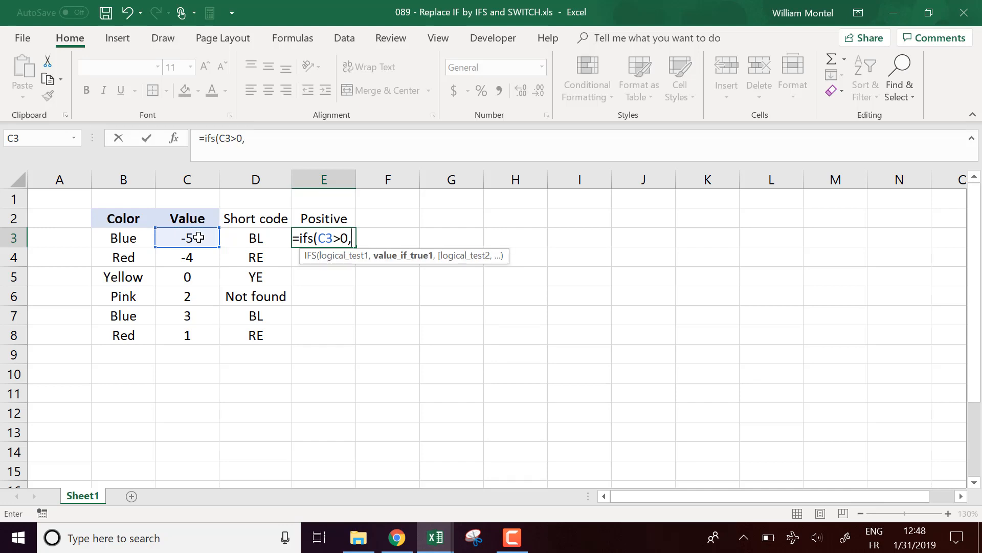
text("Posit)
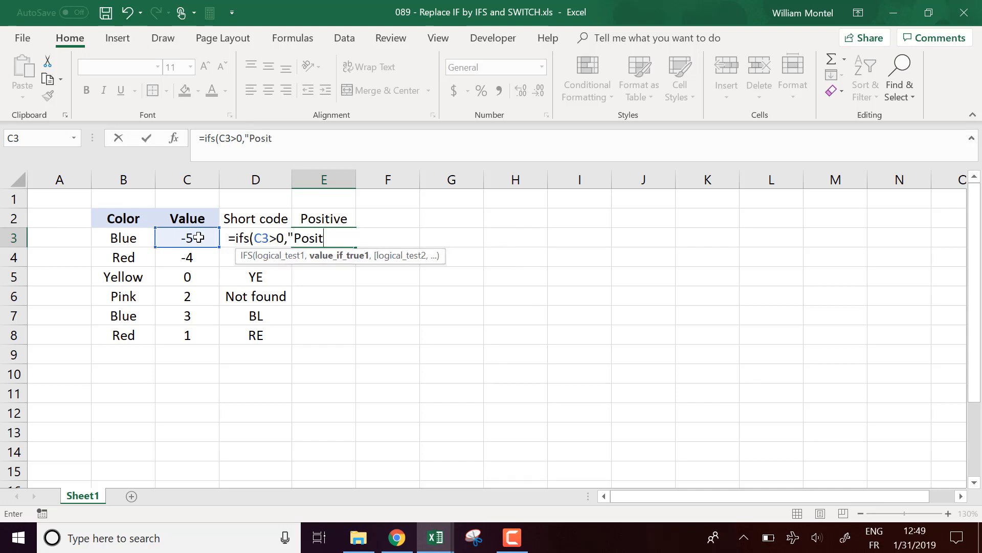
text(ive",)
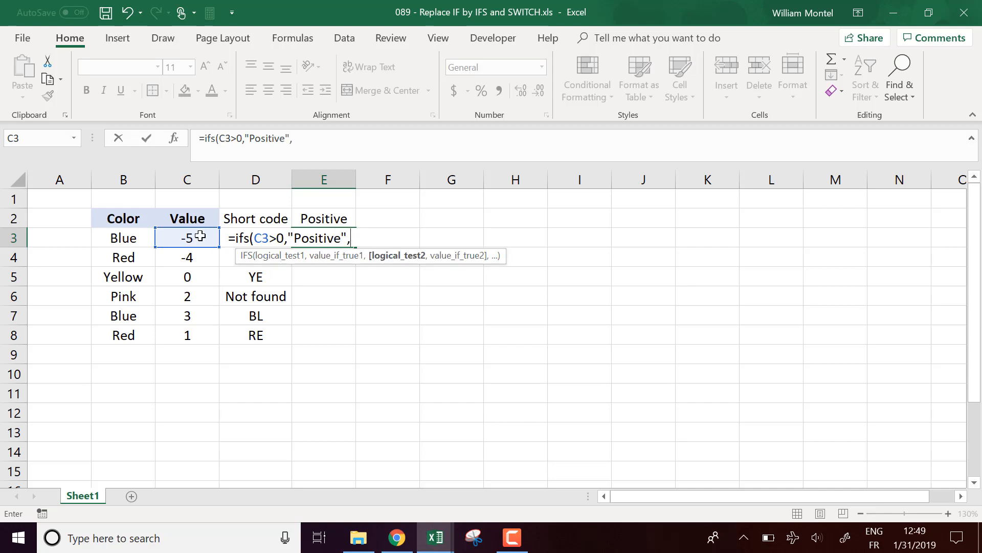
Extend the IFS formula in E3 with the test C3=0 and the result "zero".
click(191, 237)
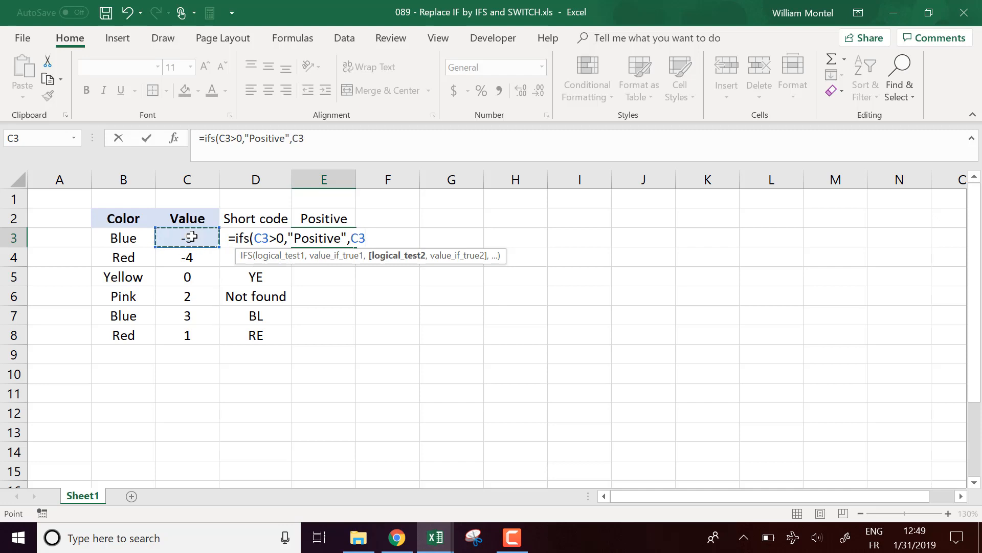
text(=0,)
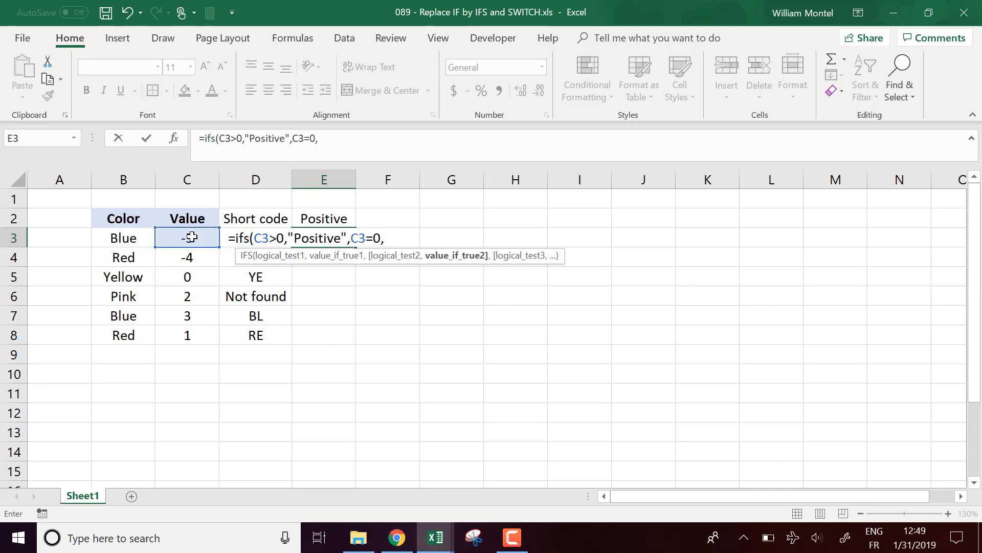
text("zero",)
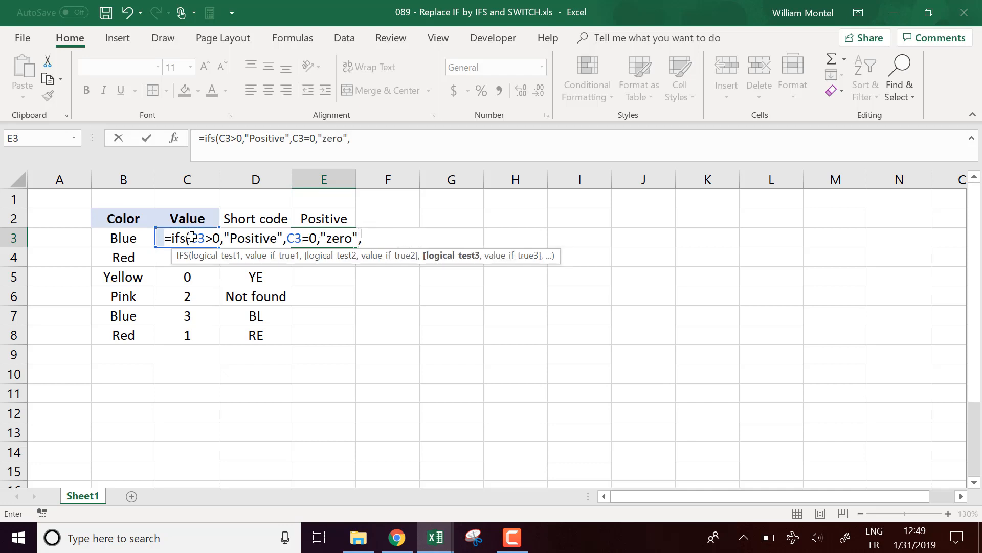
Complete the IFS formula in E3 with the test C3<0 and the result "Negative", and fill it down to E8.
text(")
key(BackSpace)
key(Left)
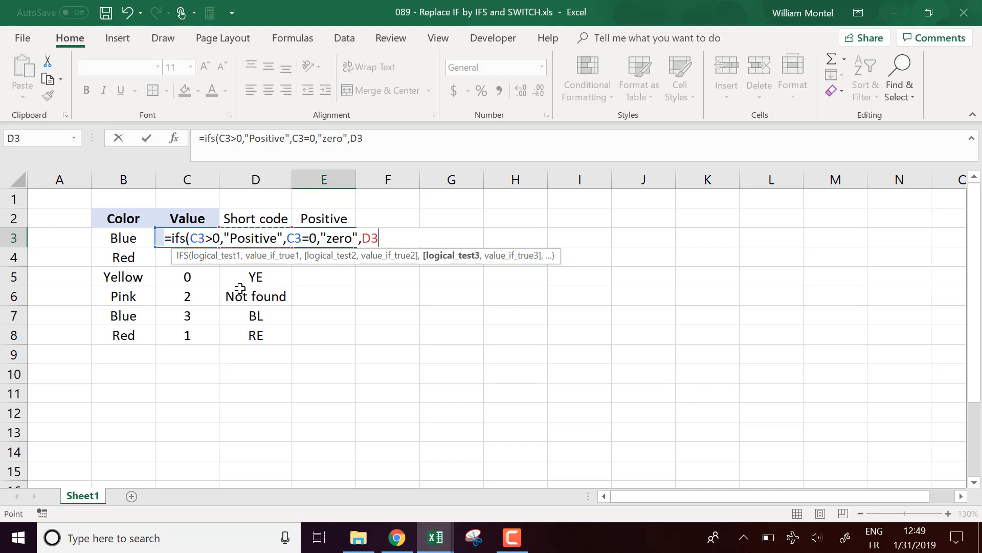
key(Left)
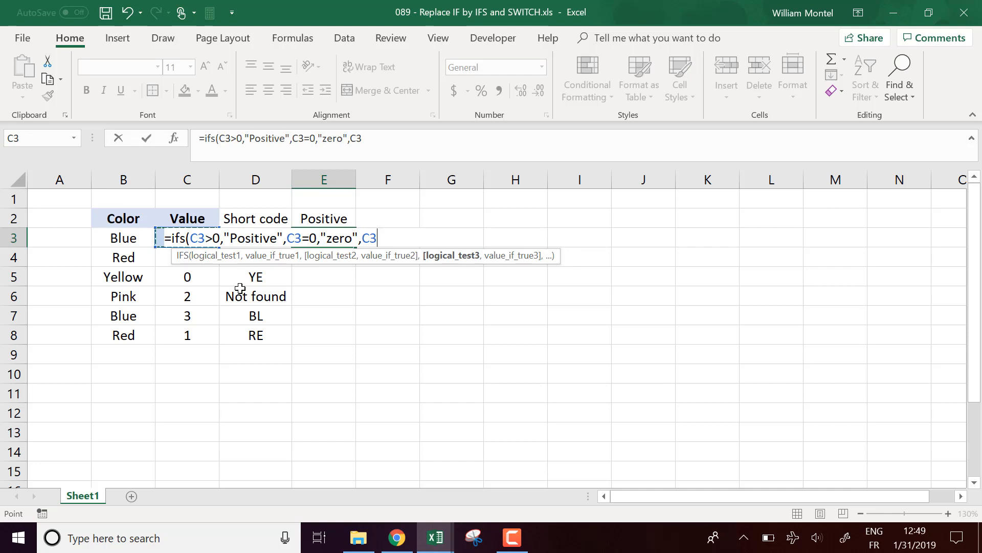
text(<0,"Negative)
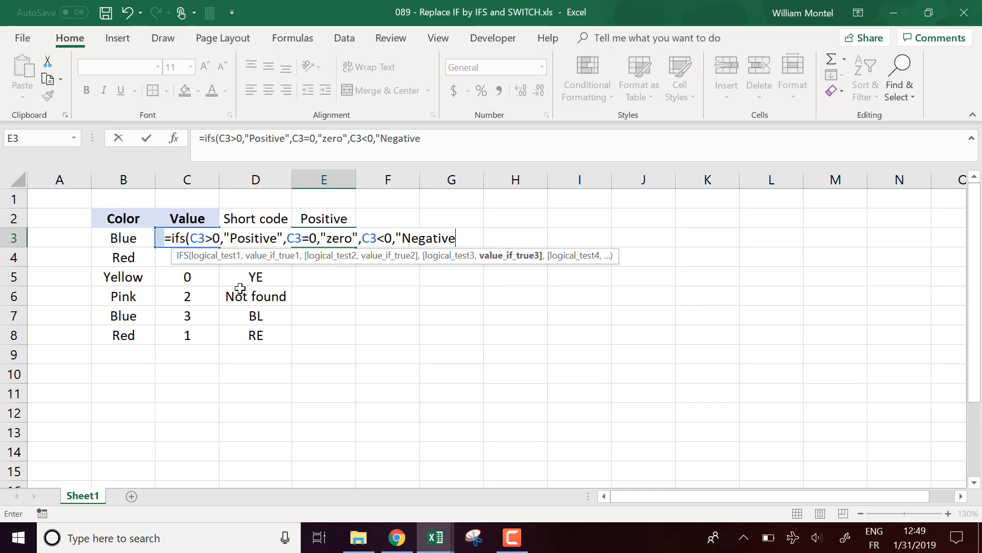
text("))
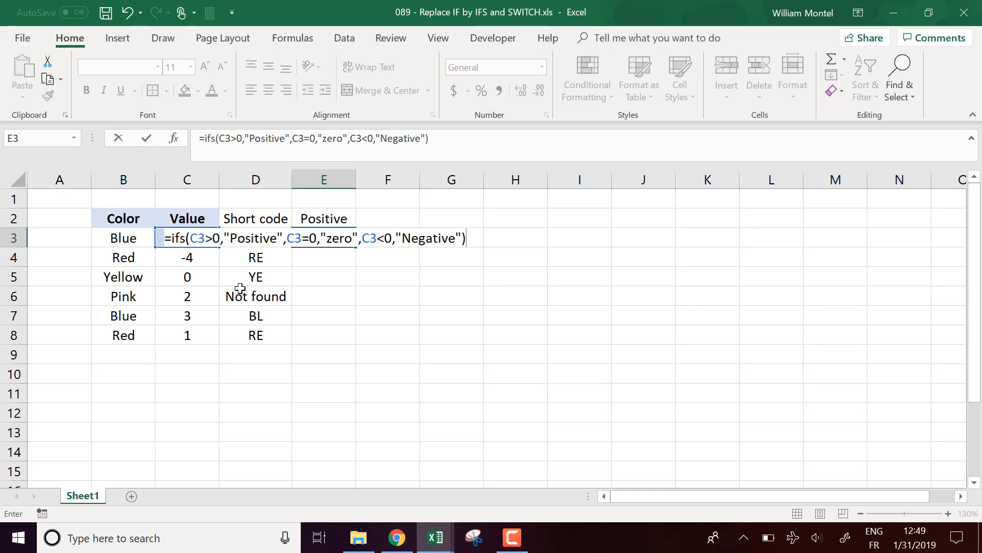
key(Return)
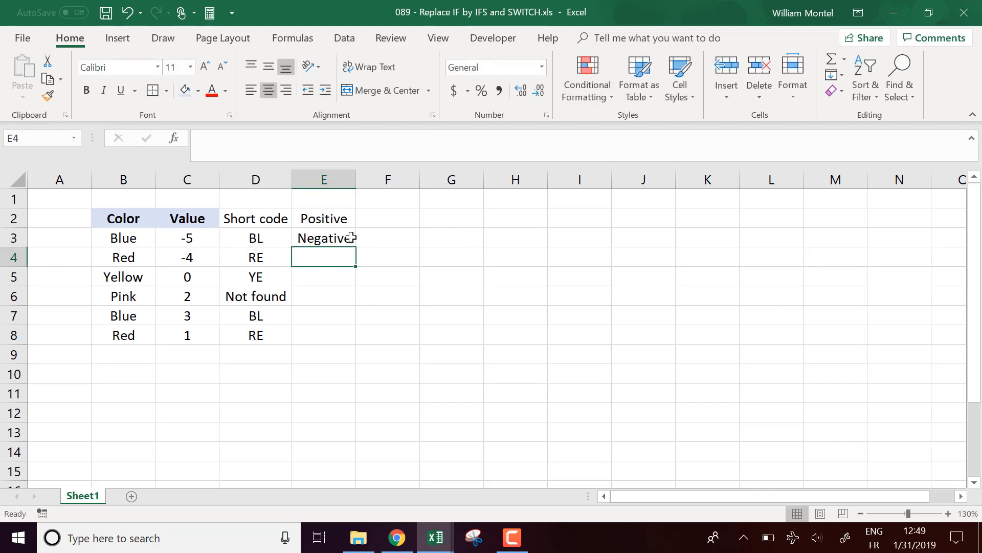
click(346, 234)
double_click(358, 248)
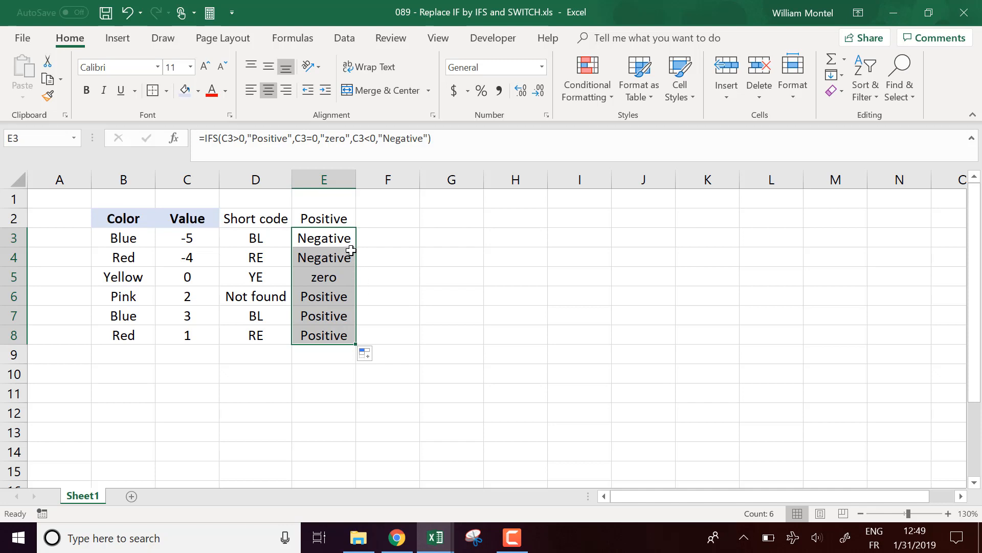
Compare the arguments of the IFS formula in E3 with those of the SWITCH formula in D3, leaving both unedited.
click(334, 238)
click(466, 148)
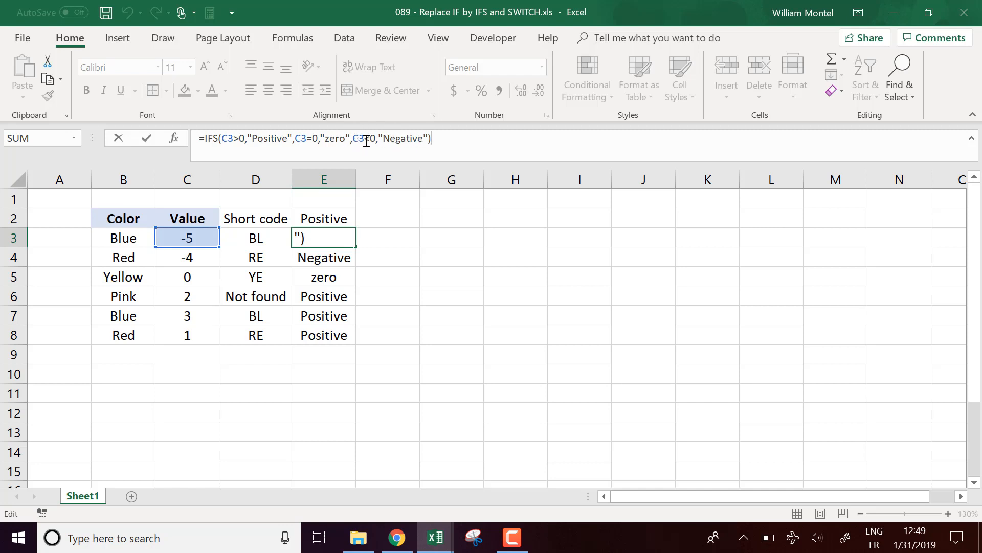
click(266, 229)
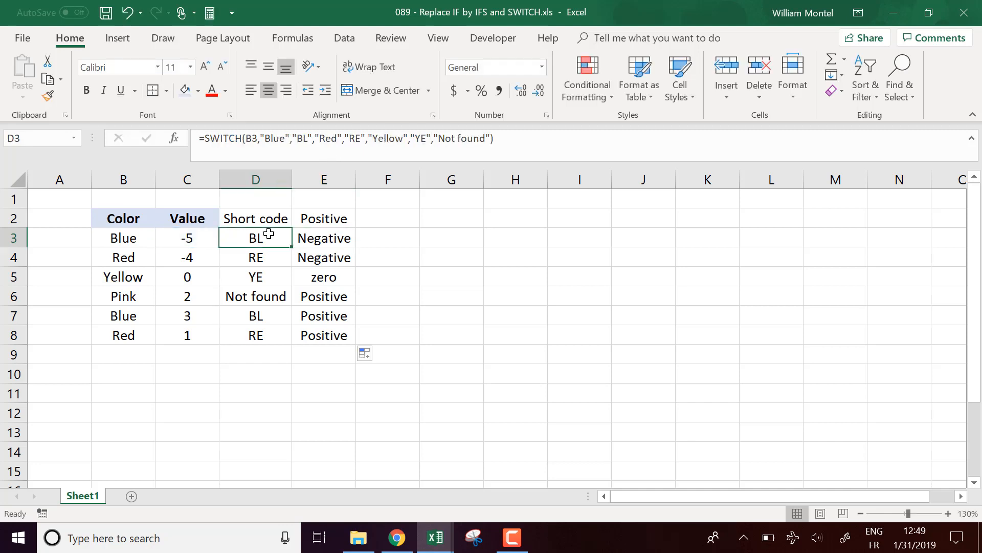
click(251, 137)
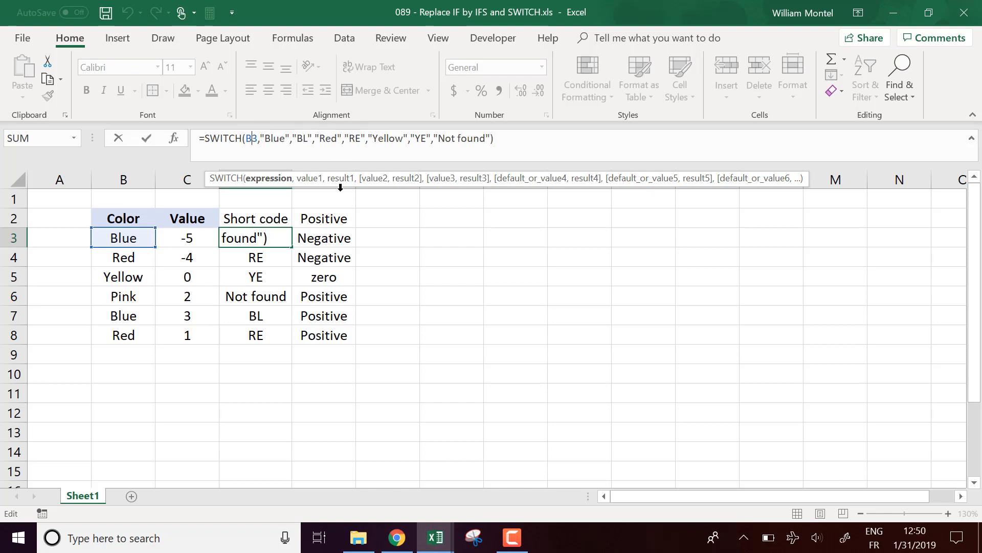
key(Escape)
click(327, 235)
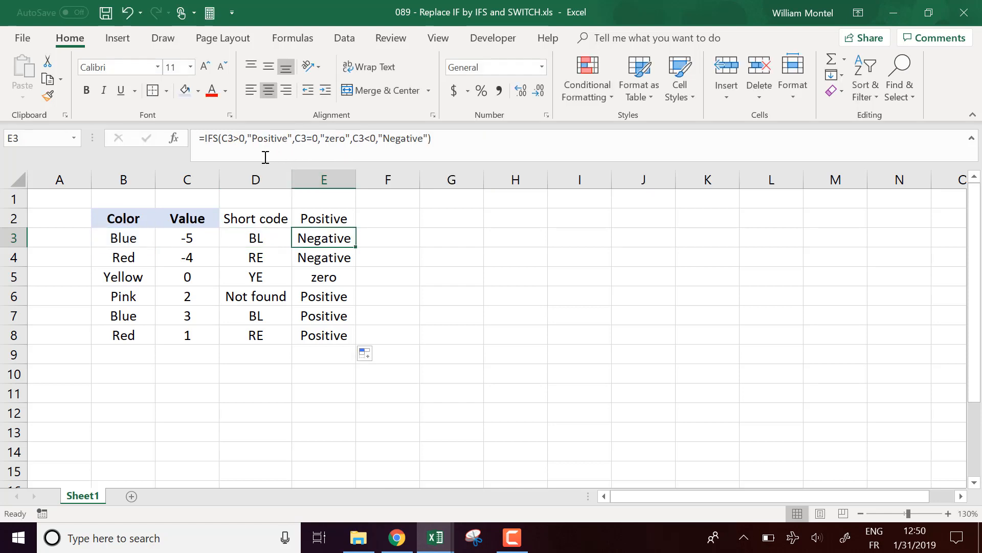
click(235, 140)
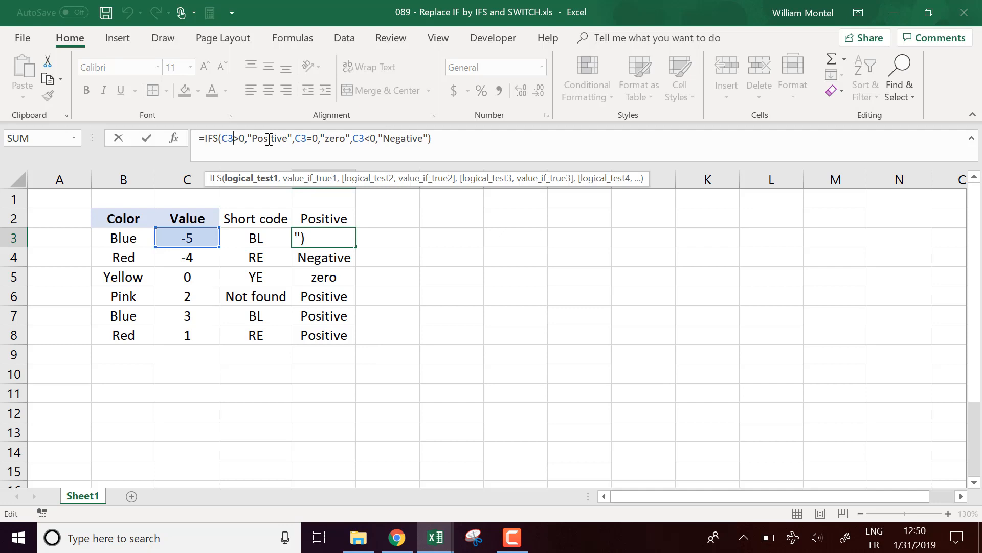
click(432, 267)
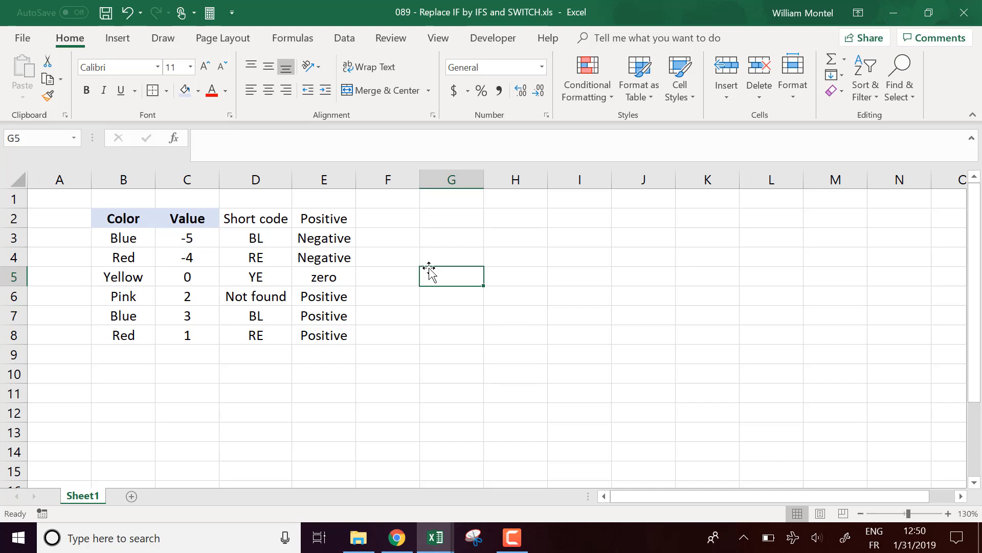
click(447, 304)
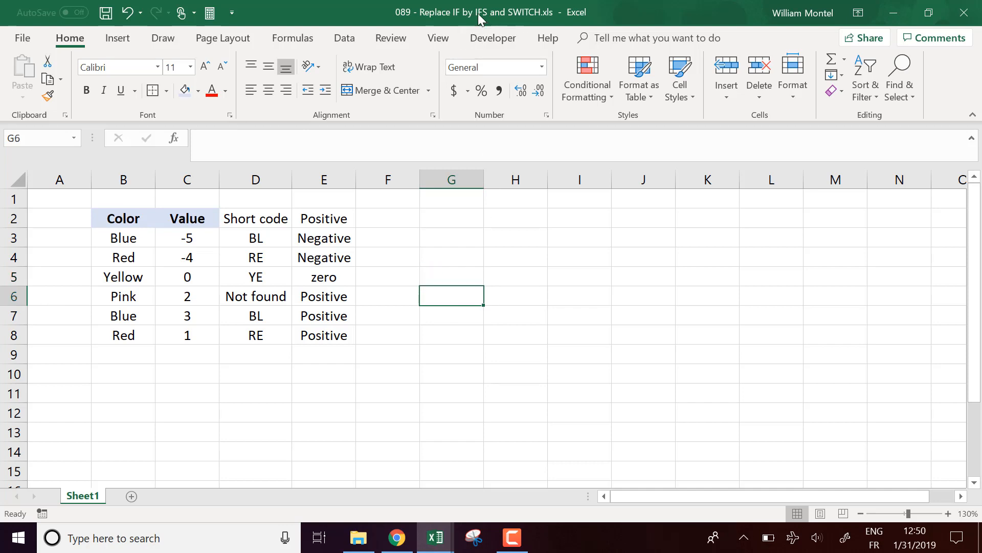
click(526, 318)
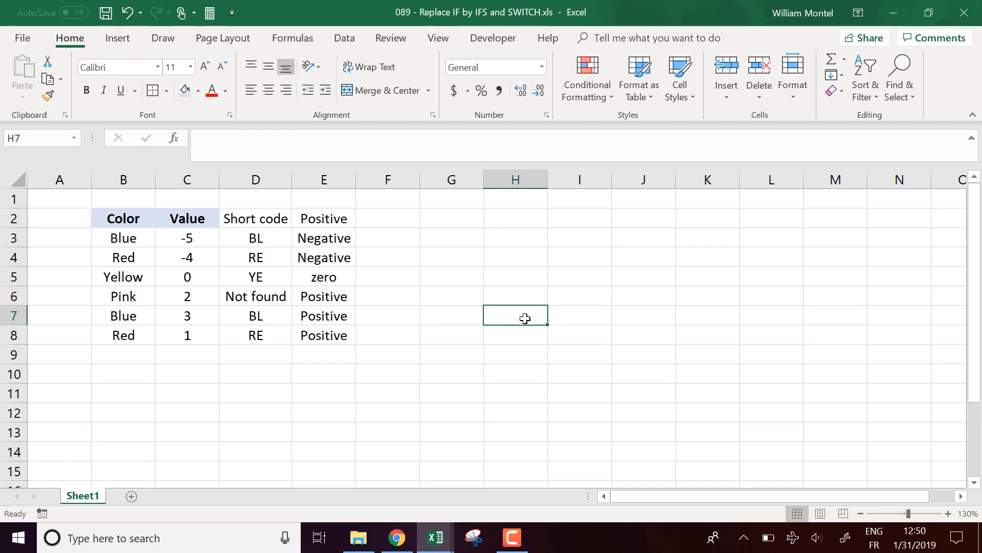